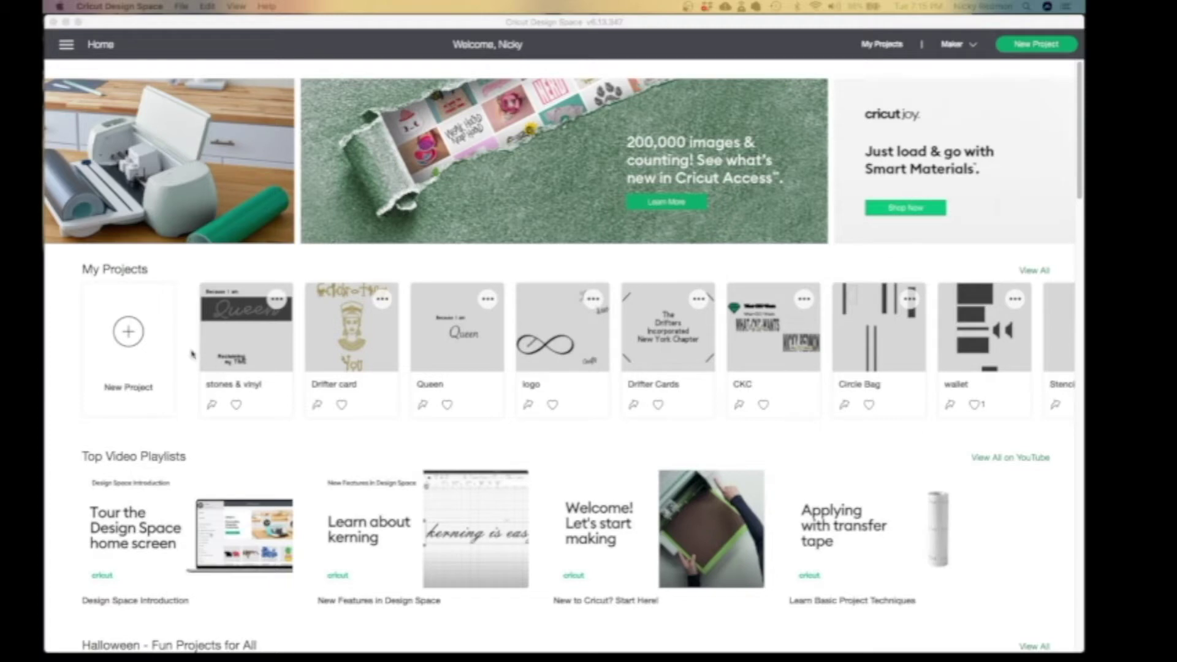
Step: Start a new project, replacing the unsaved one with a blank Untitled canvas
left_click(123, 345)
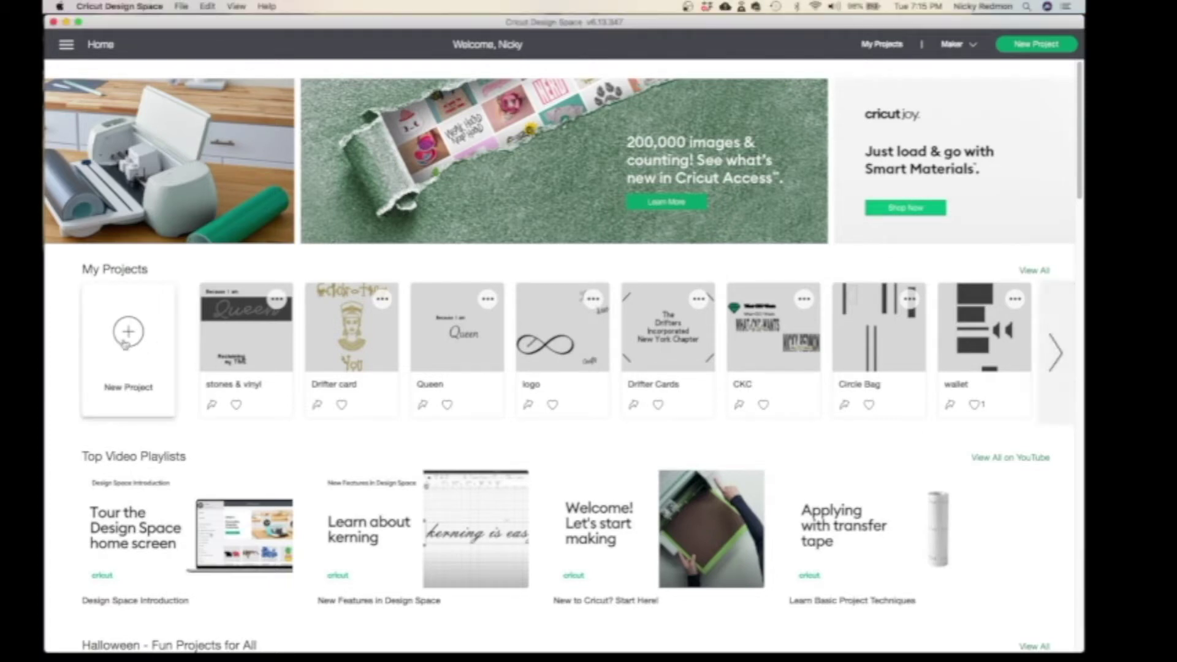
left_click(127, 336)
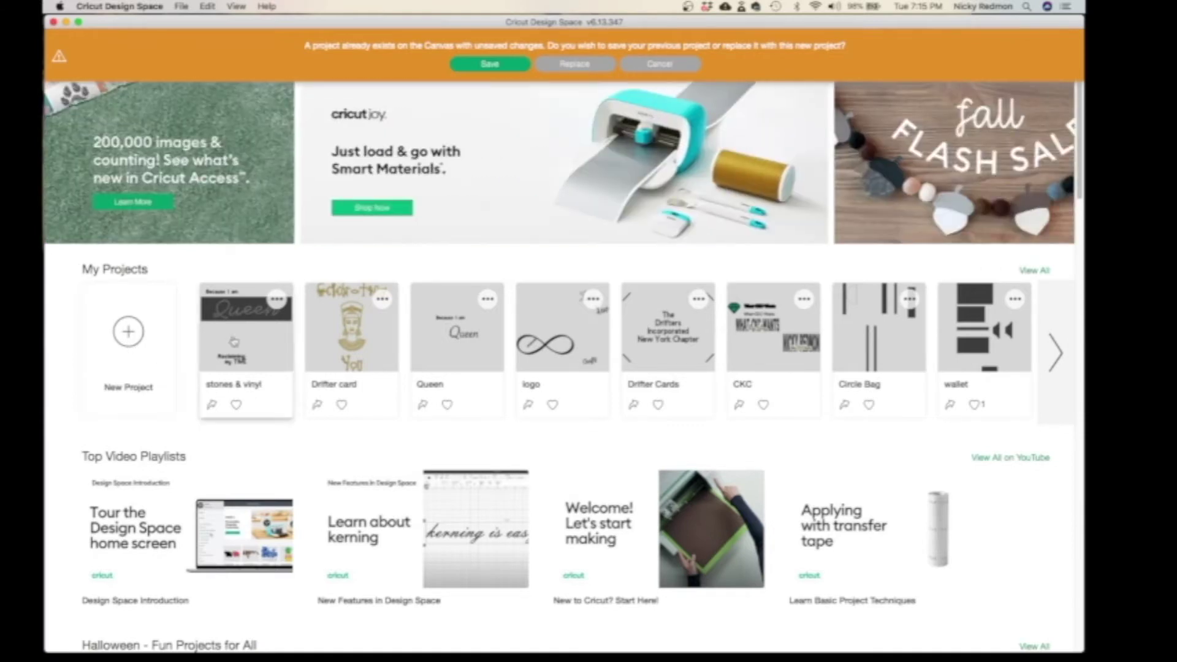
left_click(584, 70)
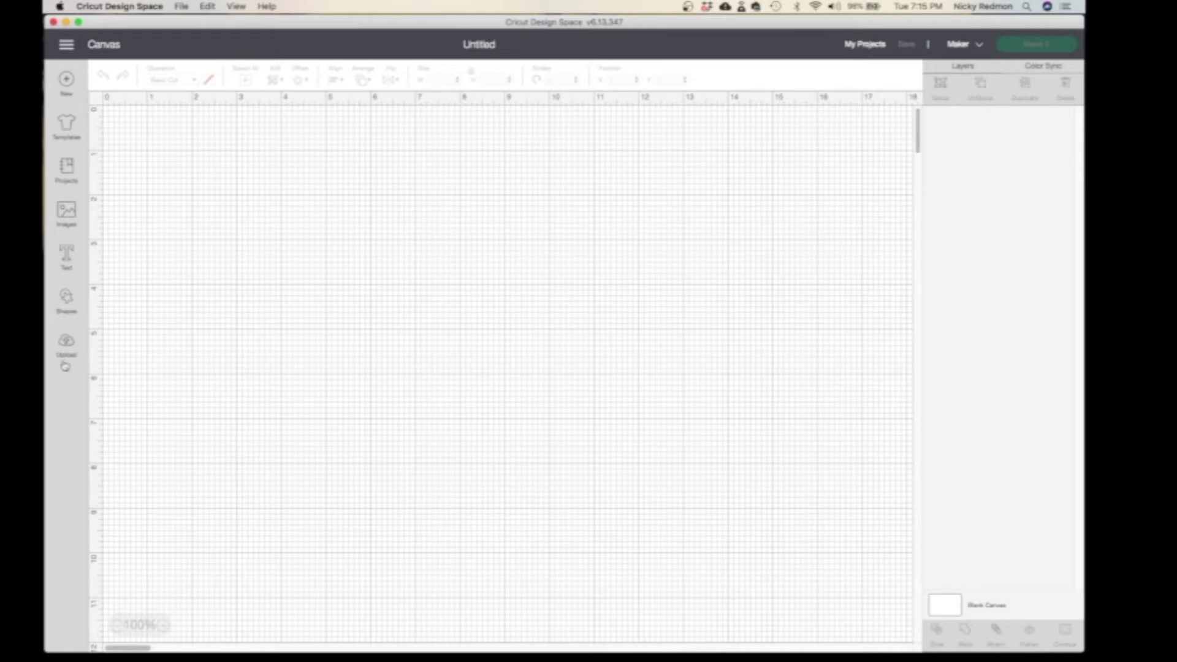
Step: Begin an image upload and select FairyTalesSymbol.JPG from the Downloads folder
left_click(67, 354)
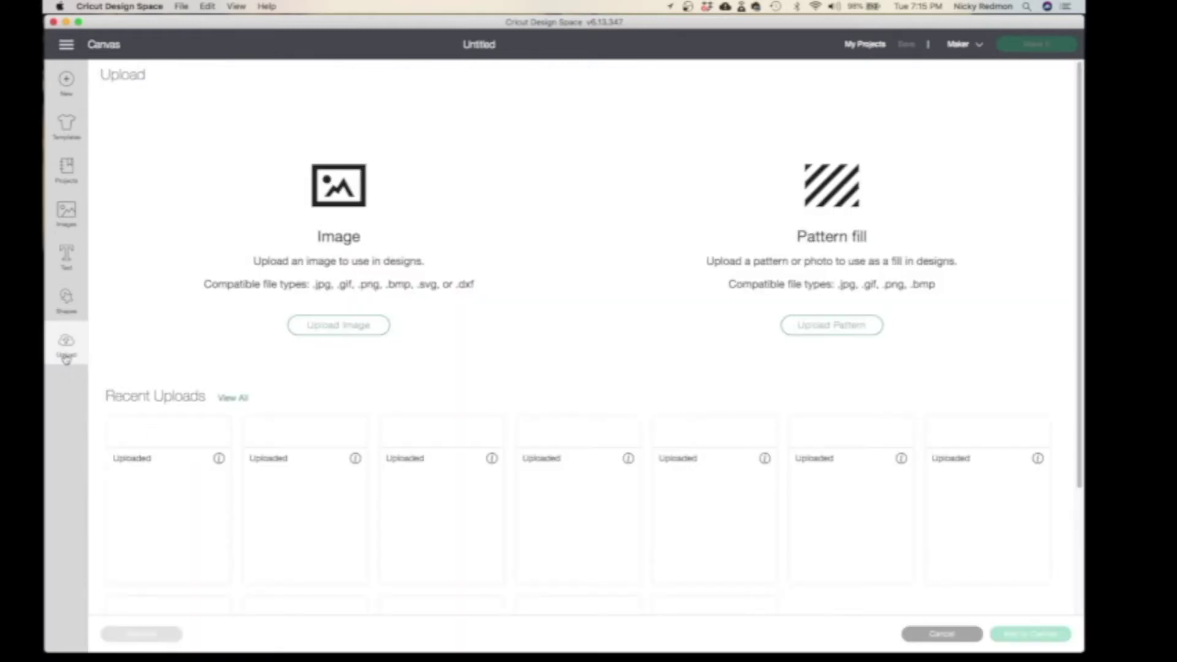
left_click(328, 330)
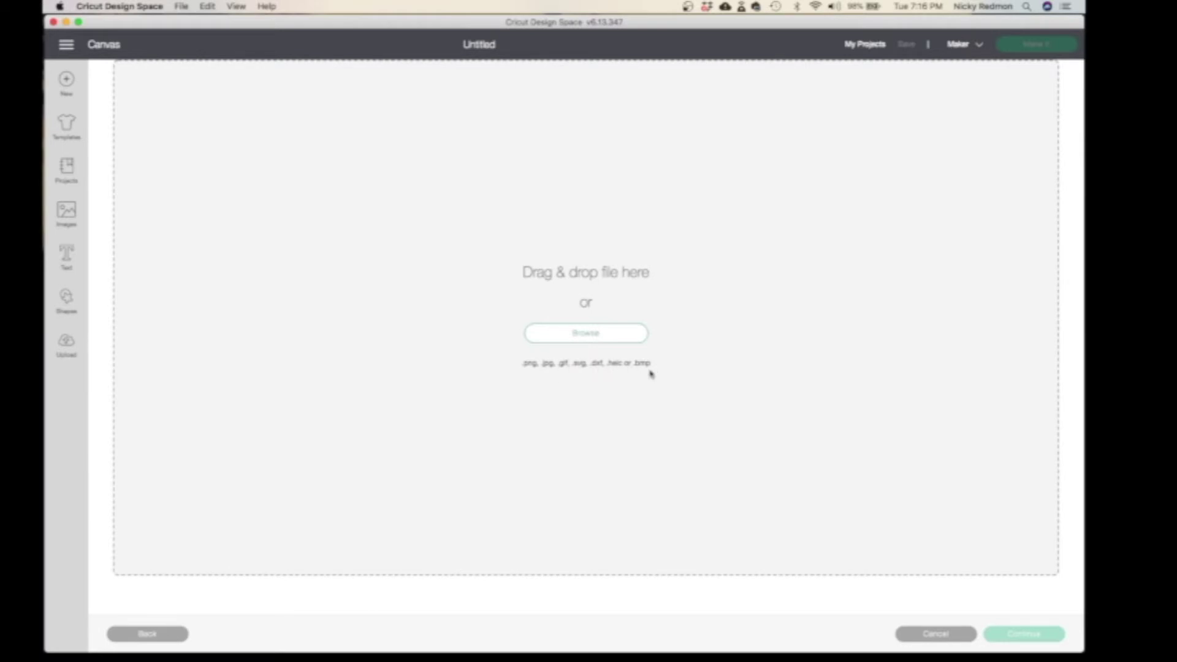
left_click(582, 343)
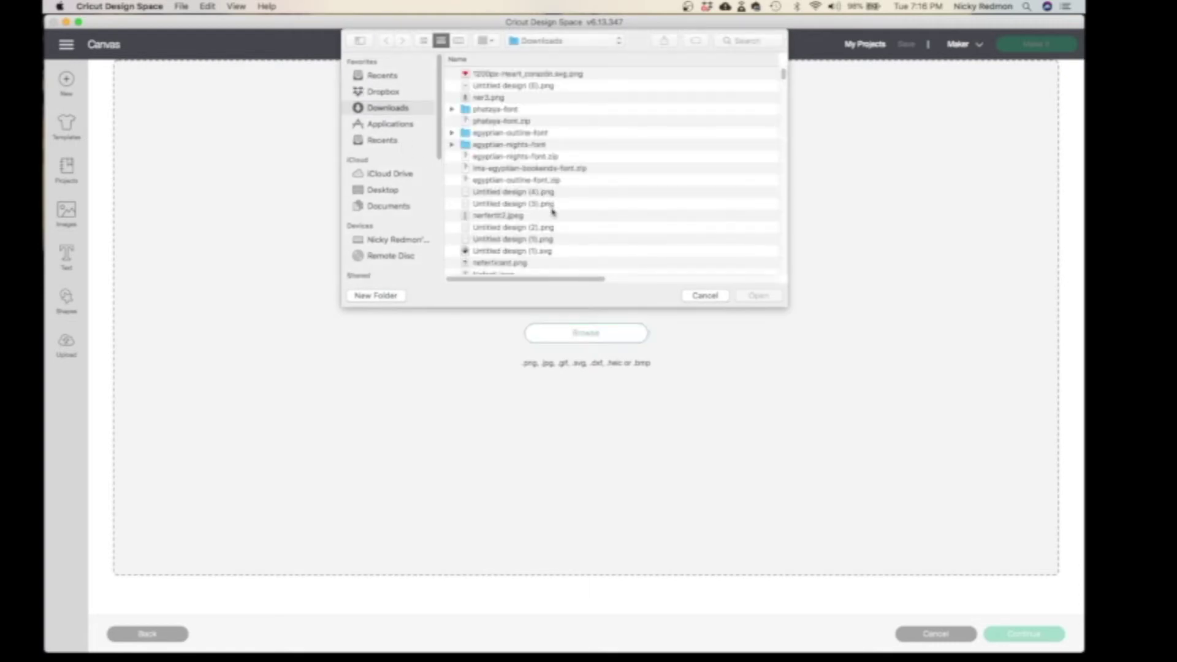
scroll(545, 220, "down", 15)
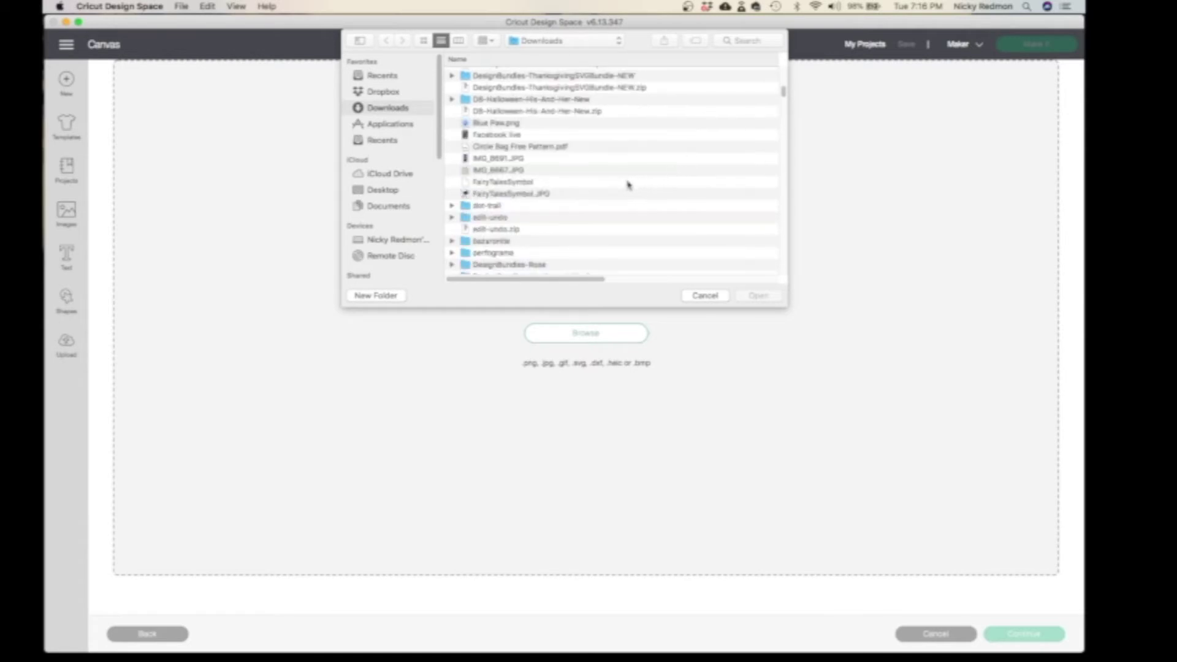
left_click(523, 195)
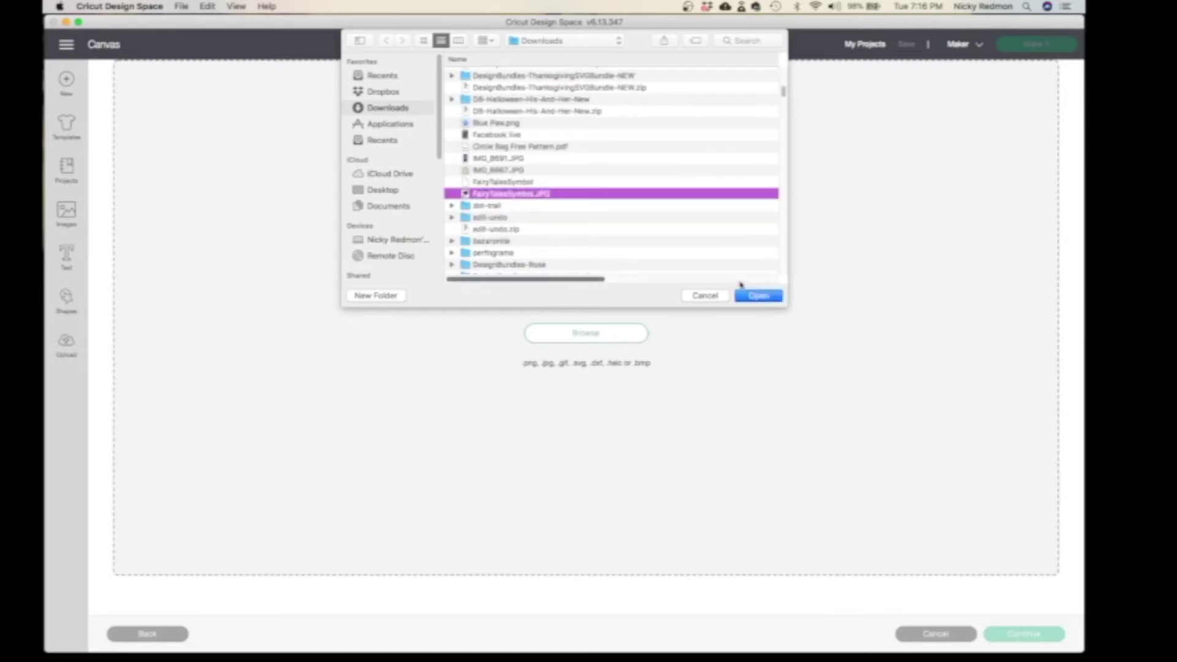
Step: Open FairyTalesSymbol.JPG, set its image type to Complex, and continue to background removal
left_click(759, 296)
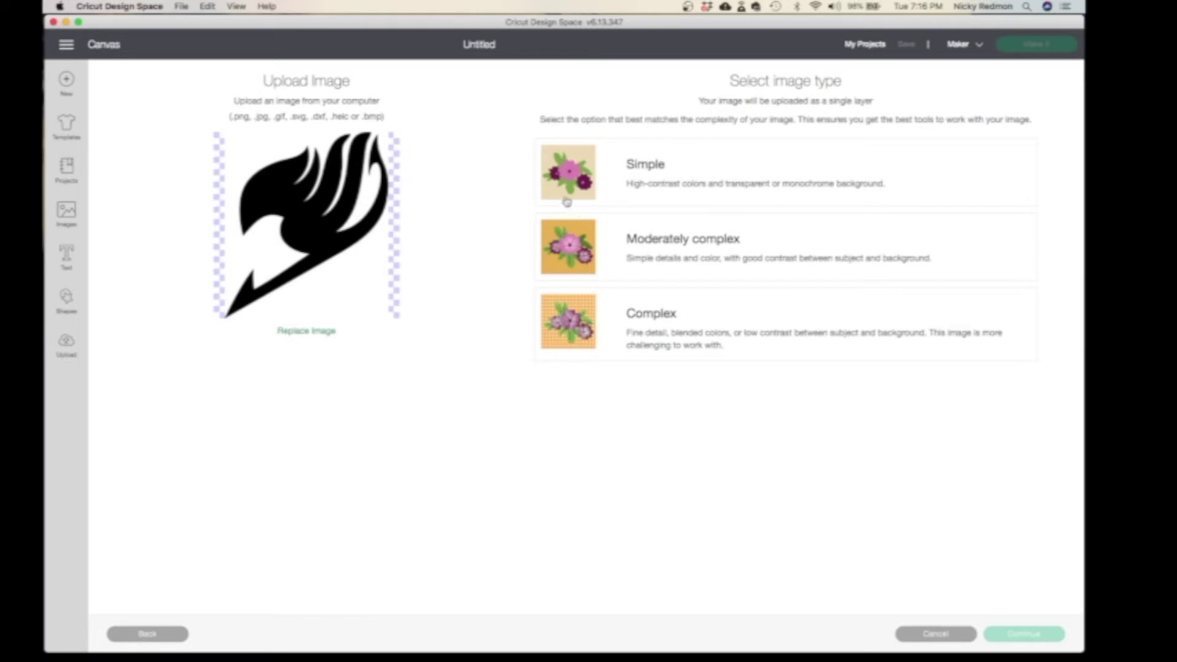
left_click(611, 329)
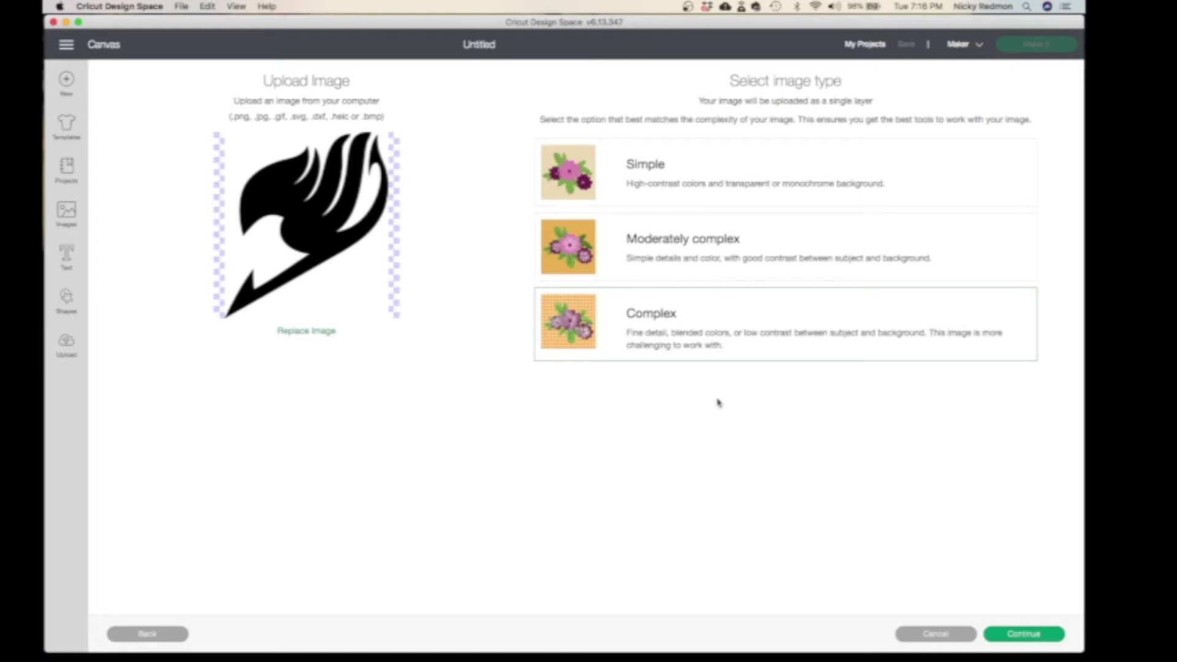
left_click(1023, 636)
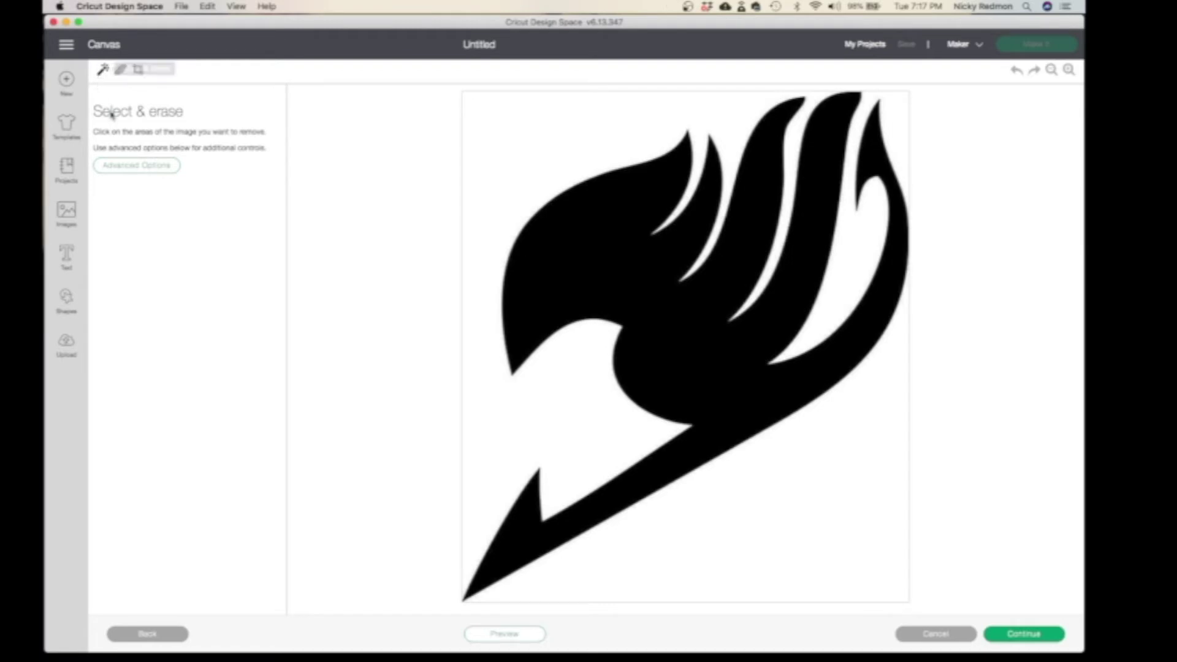
Step: Select the Erase tool and shrink its brush to a small size
left_click(120, 79)
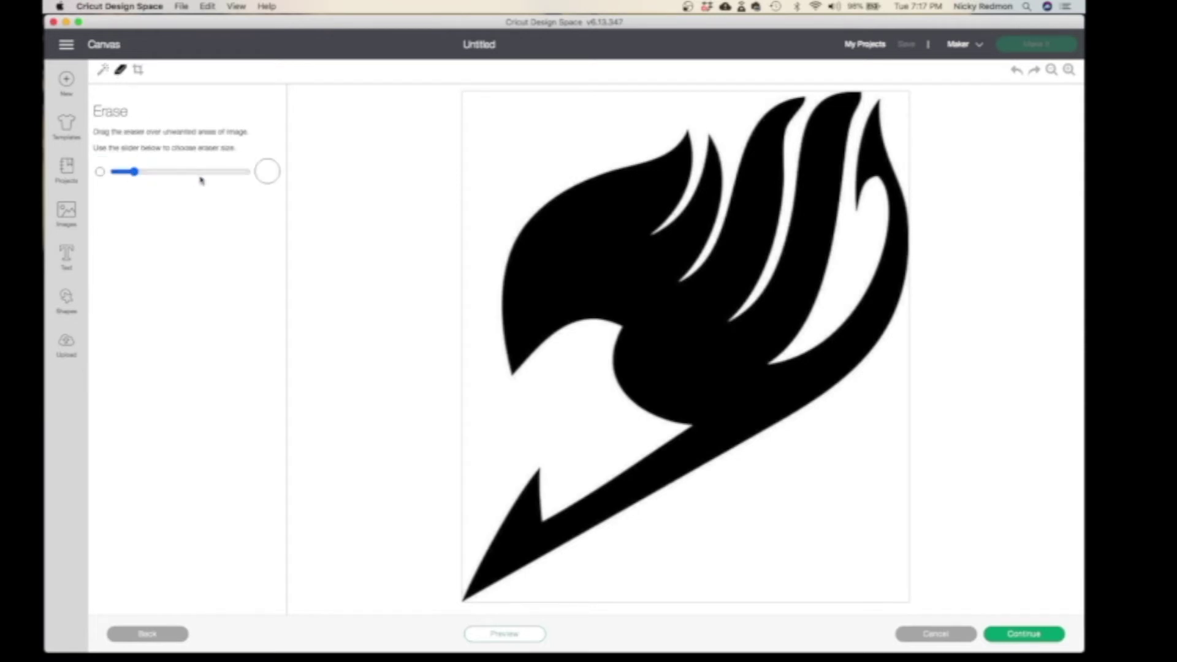
mouse_move(245, 175)
left_mouse_down()
mouse_move(140, 176)
mouse_move(256, 178)
left_mouse_up()
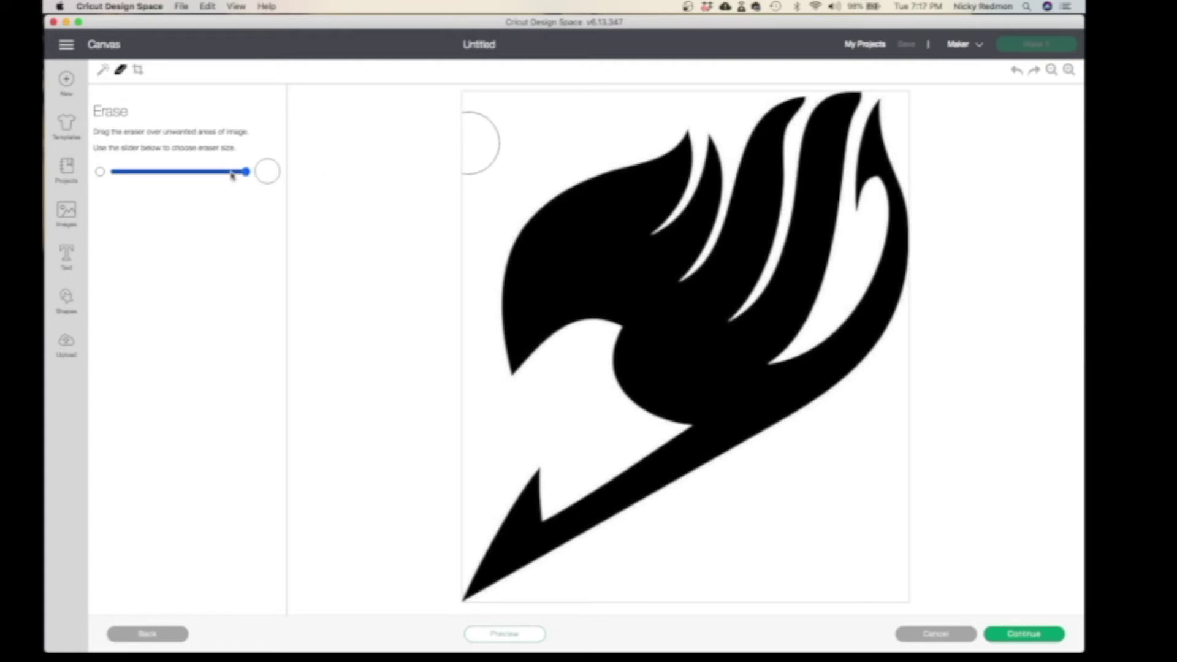
left_click_drag(245, 174, 117, 176)
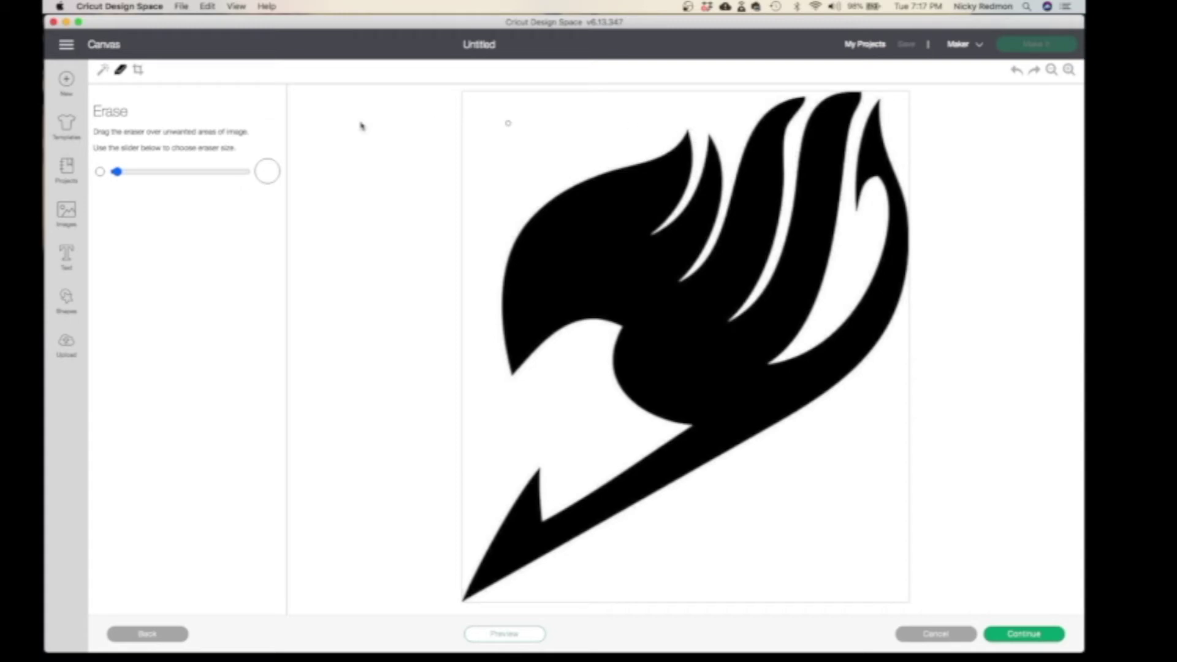
Step: Crop the symbol to its upper portion, then undo to restore it
left_click(136, 71)
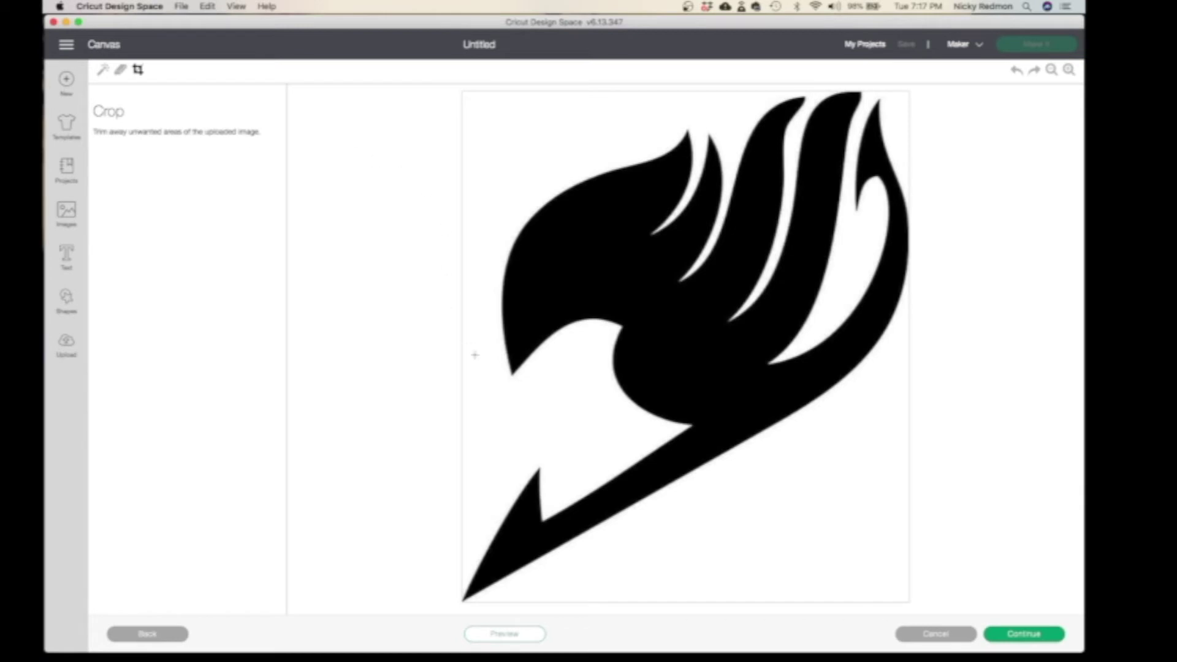
left_click_drag(476, 132, 904, 407)
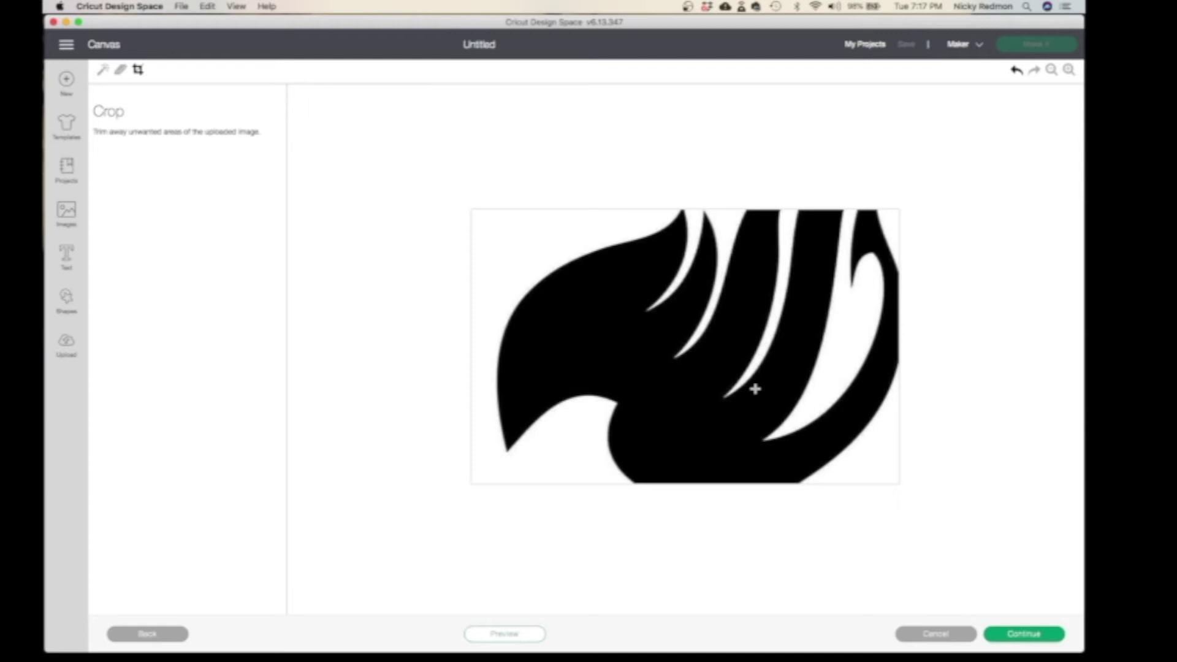
left_click(1016, 72)
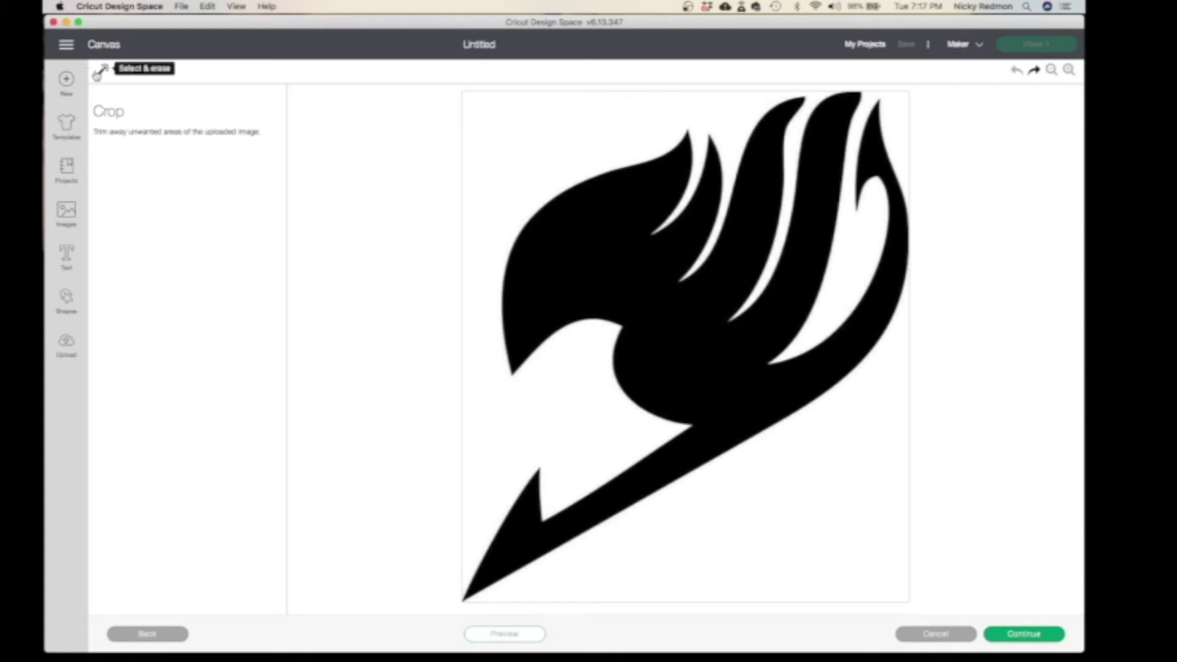
Step: Erase the white areas above-left, between the right strands and below-right, then preview the cut
left_click(101, 71)
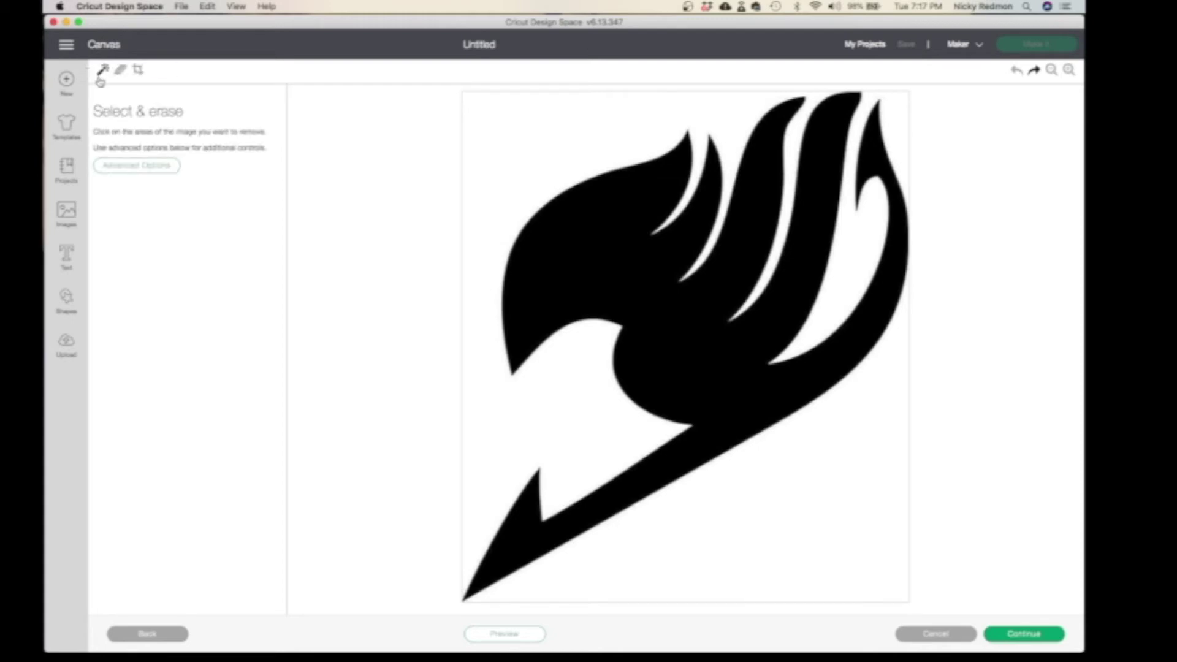
left_click(612, 140)
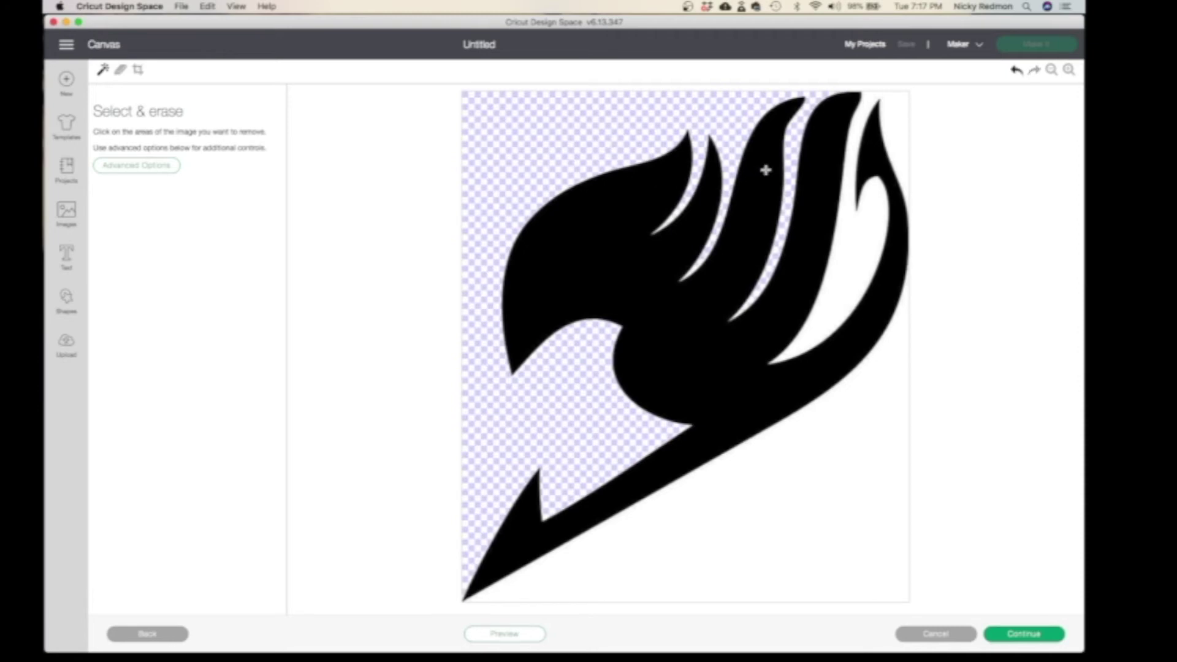
left_click(849, 132)
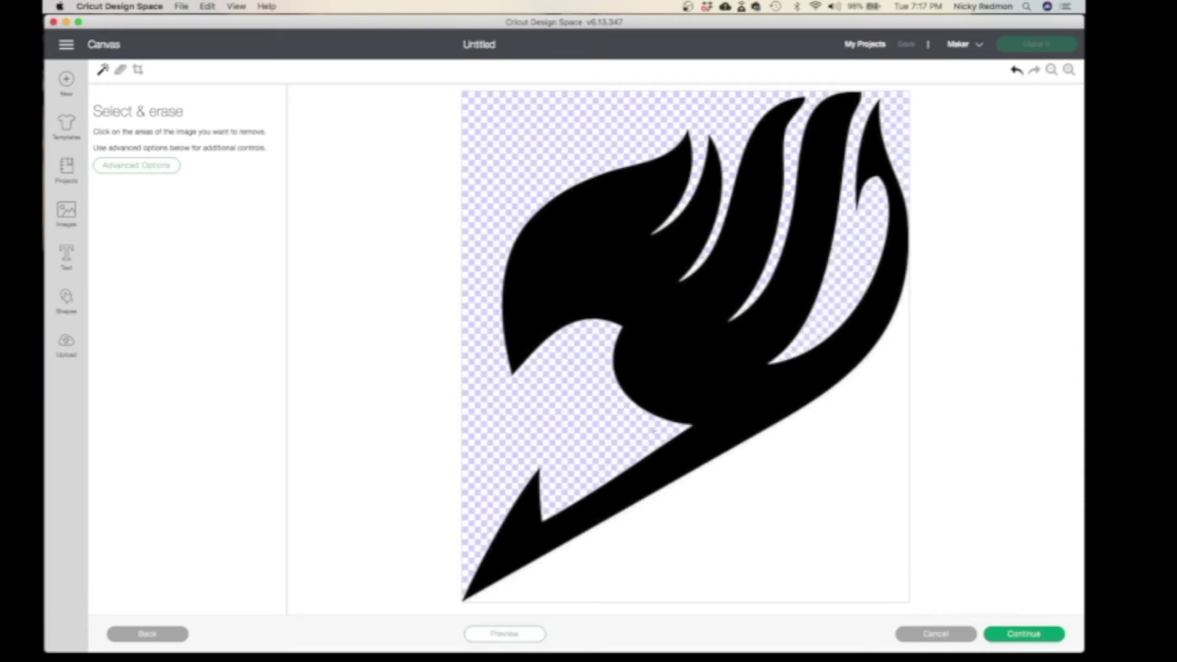
left_click(789, 504)
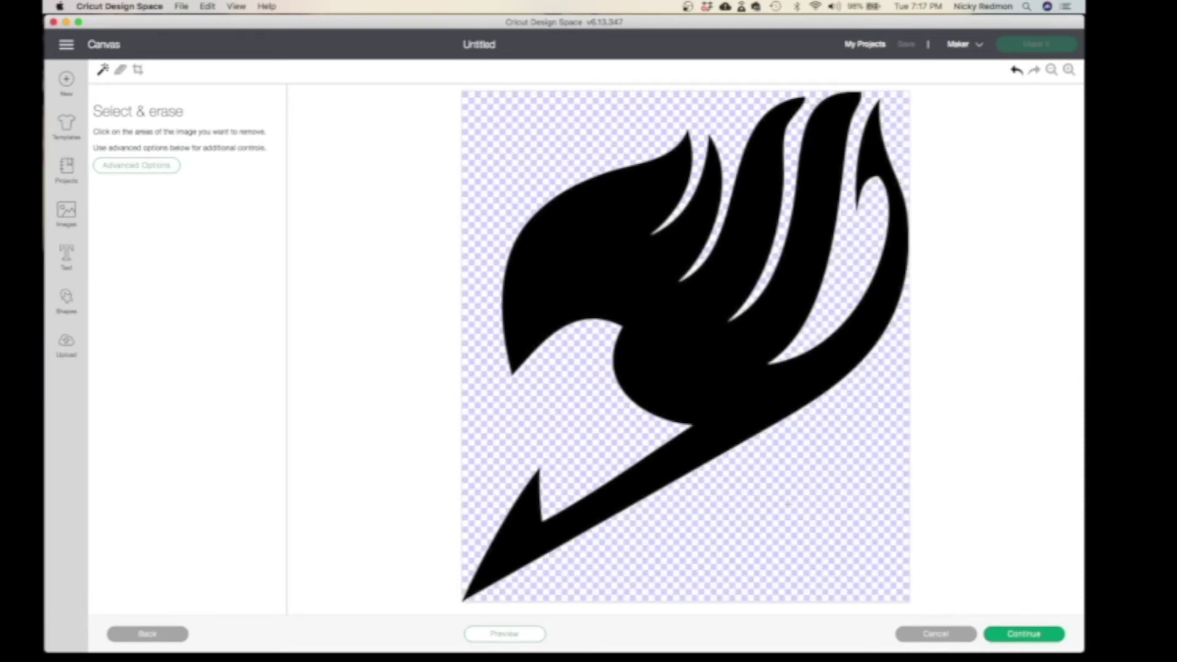
left_click(515, 636)
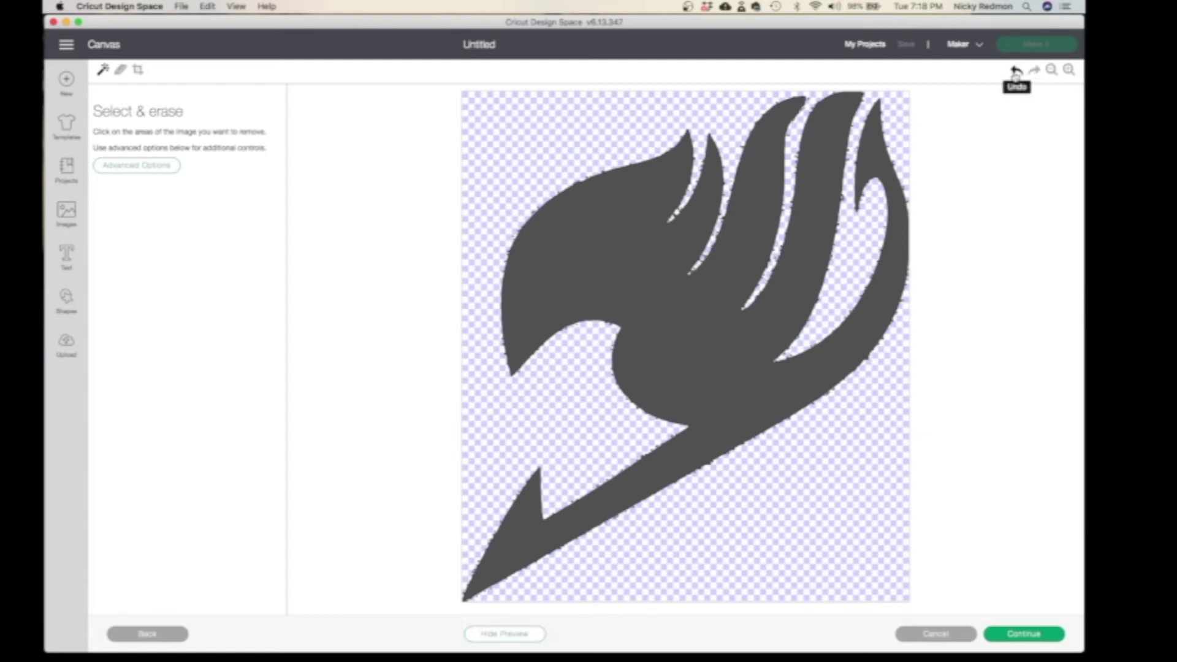
Step: Zoom in five levels on the symbol's edges, select the Erase tool, and toggle the cut preview
left_click(1069, 70)
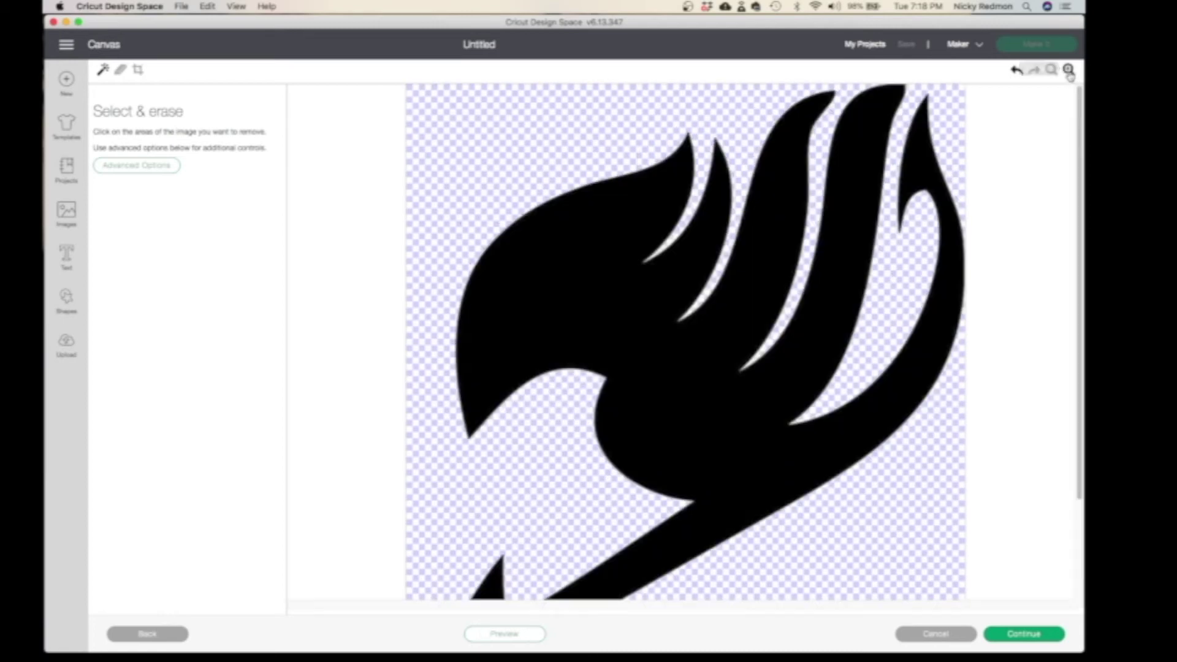
left_click(1069, 70)
left_click(1068, 70)
left_click(1069, 70)
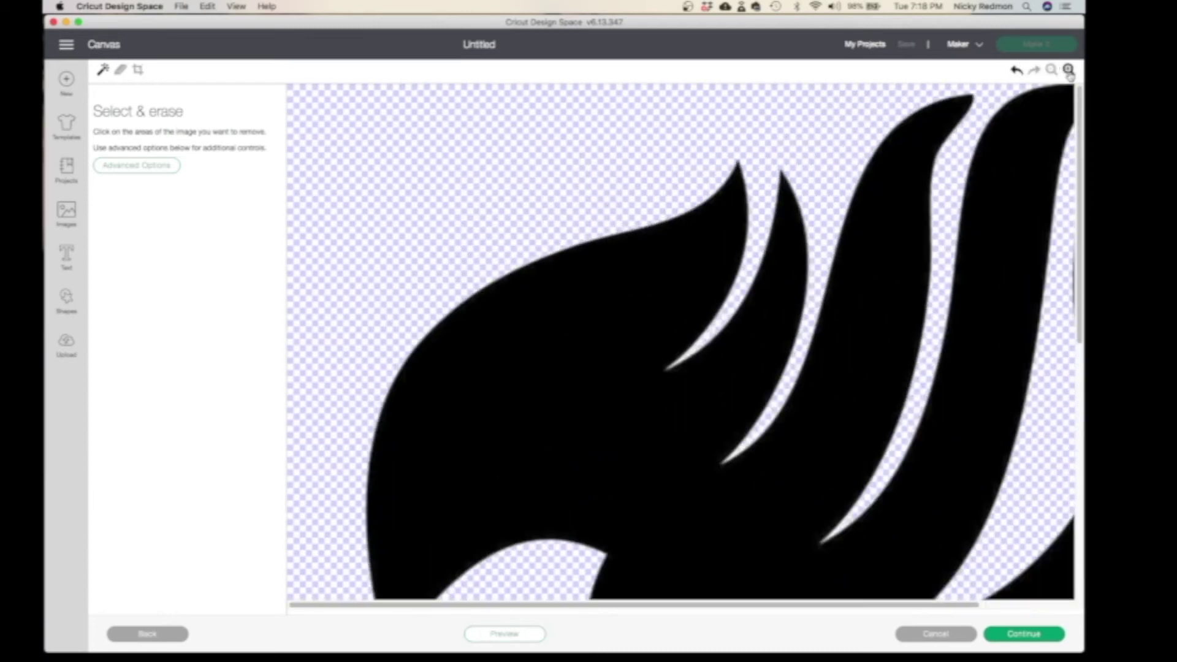
left_click(1069, 70)
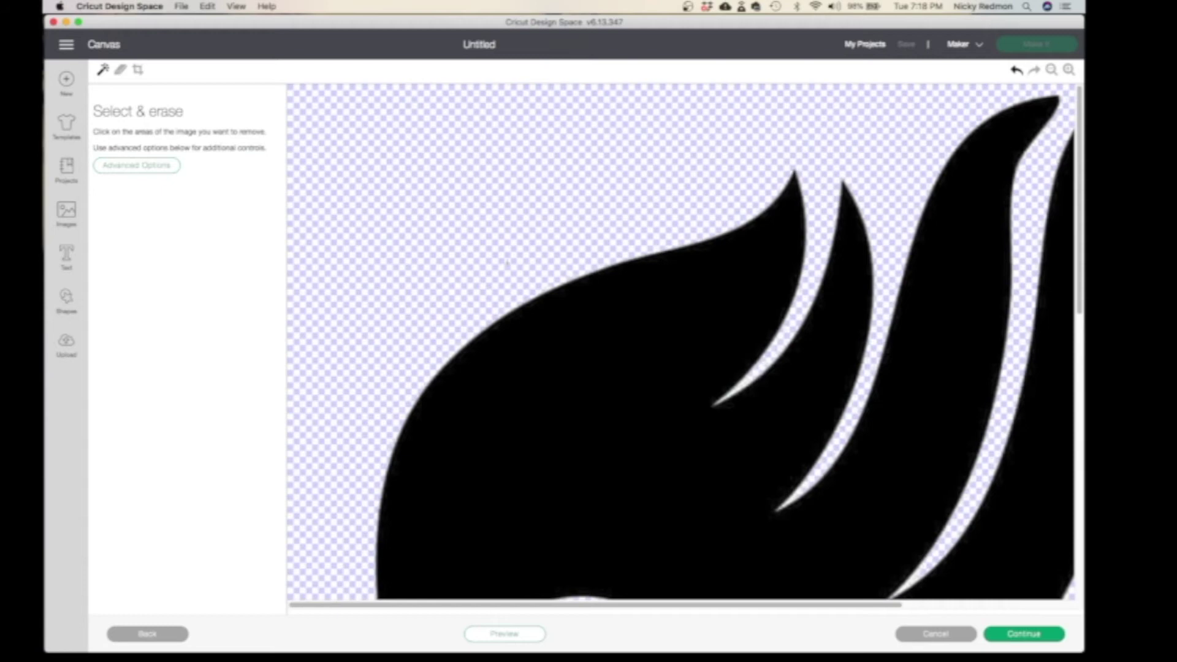
left_click(120, 70)
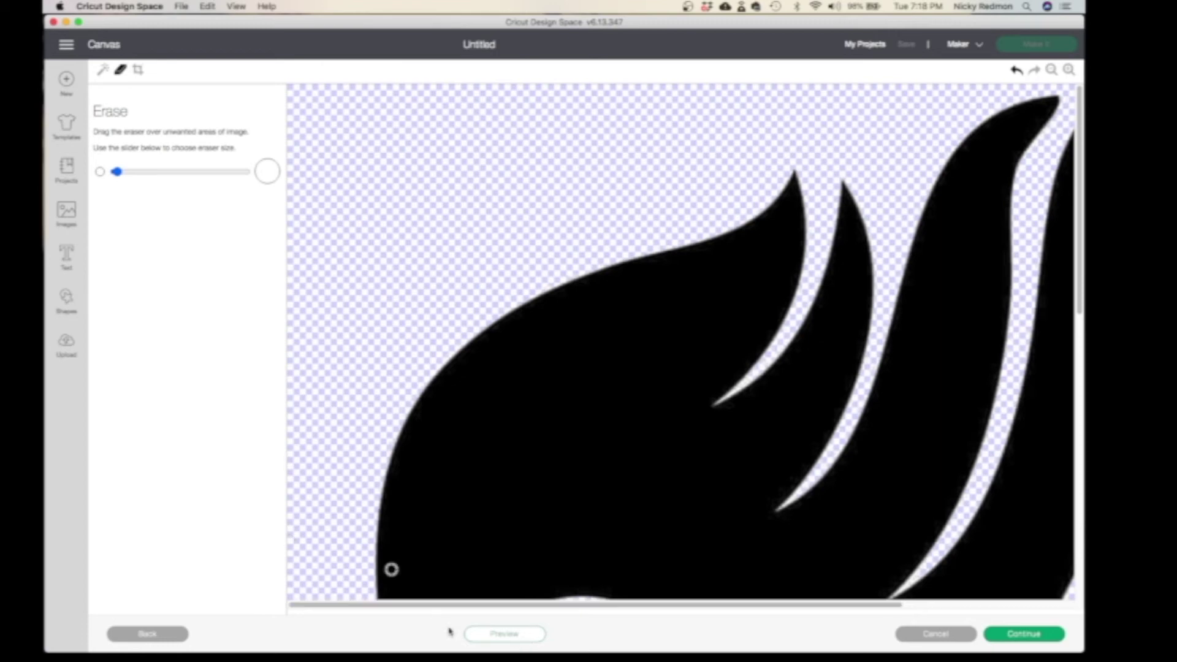
left_click(512, 640)
left_click(501, 638)
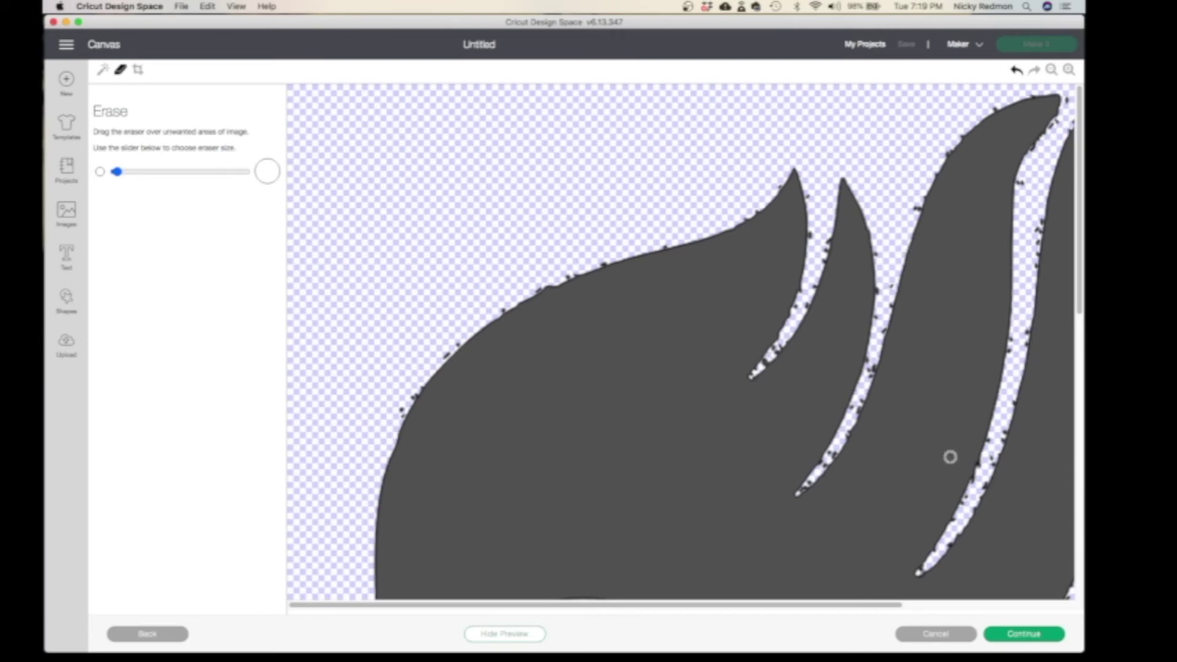
Step: Upload the cleaned symbol as a Cut Image named FairyTalesSymbol
left_click(1021, 637)
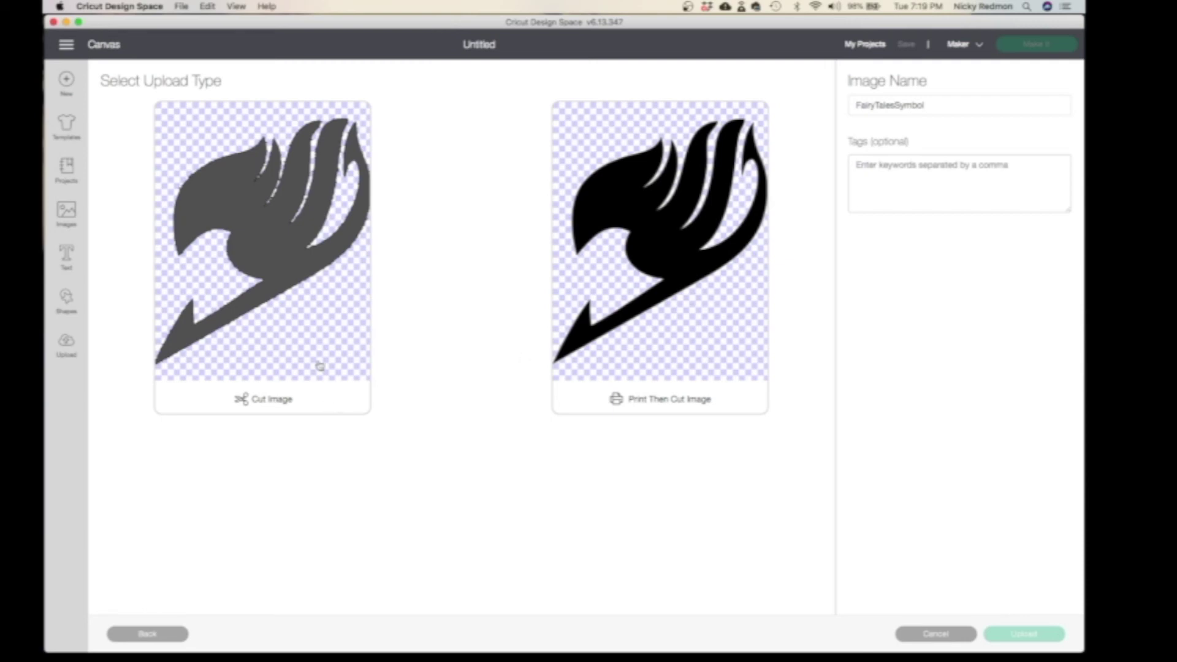
left_click(317, 354)
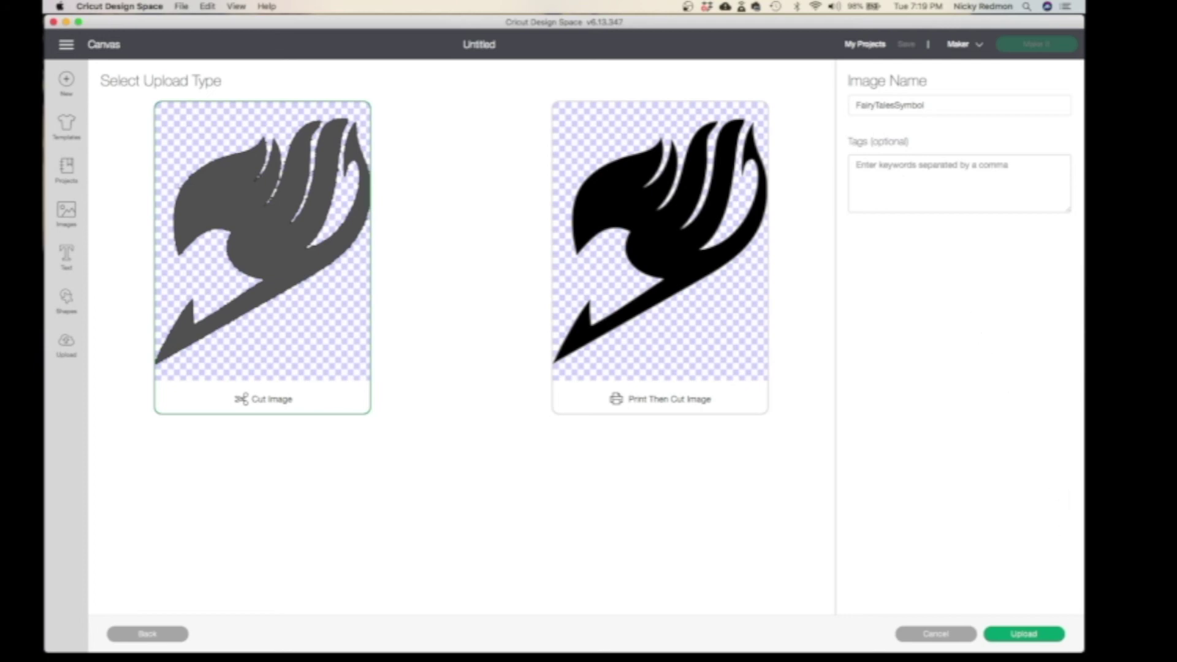
left_click(1044, 634)
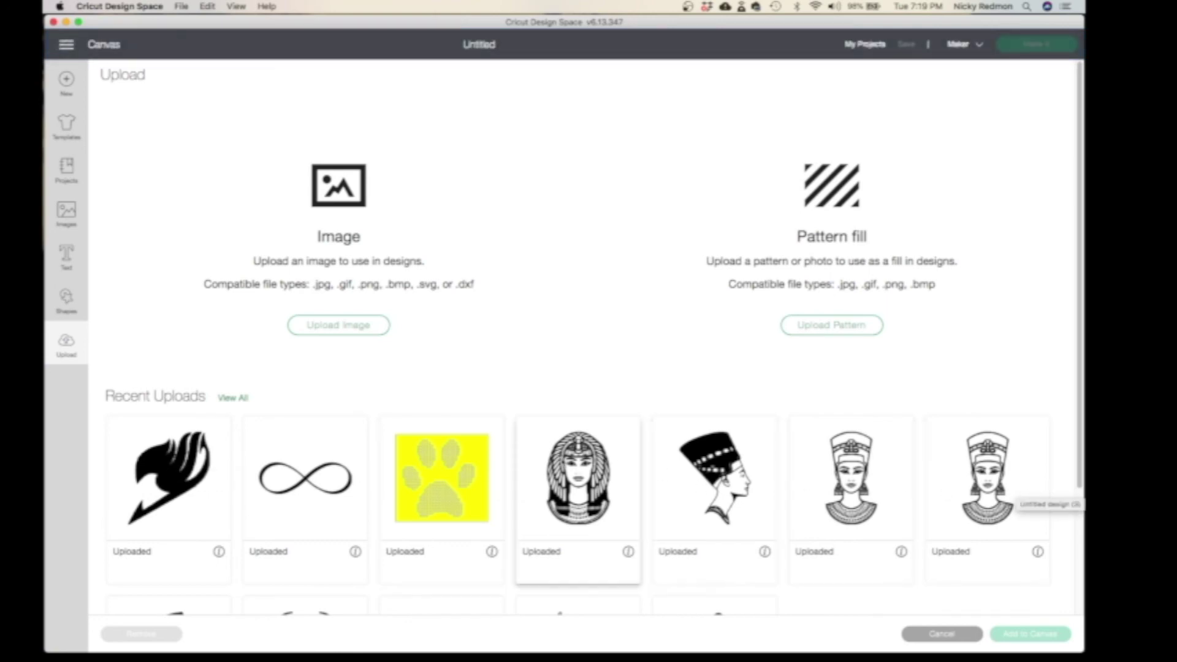
Step: Add the Fairy Tail upload to the canvas and drag it further right
left_click(153, 466)
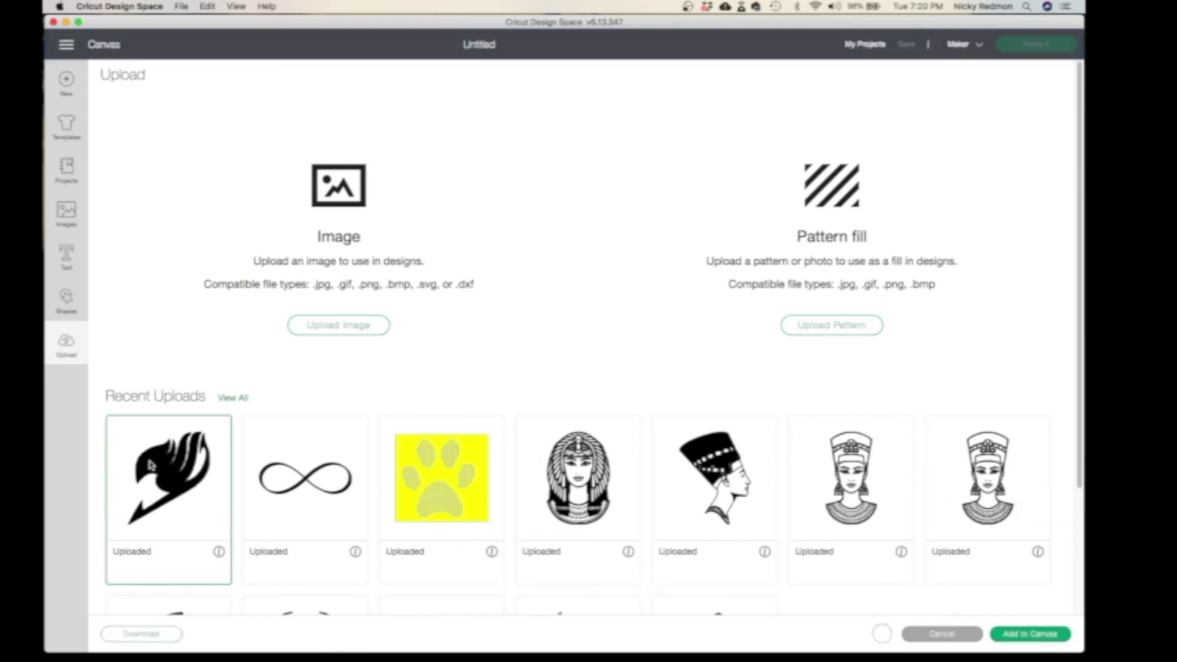
left_click(1060, 637)
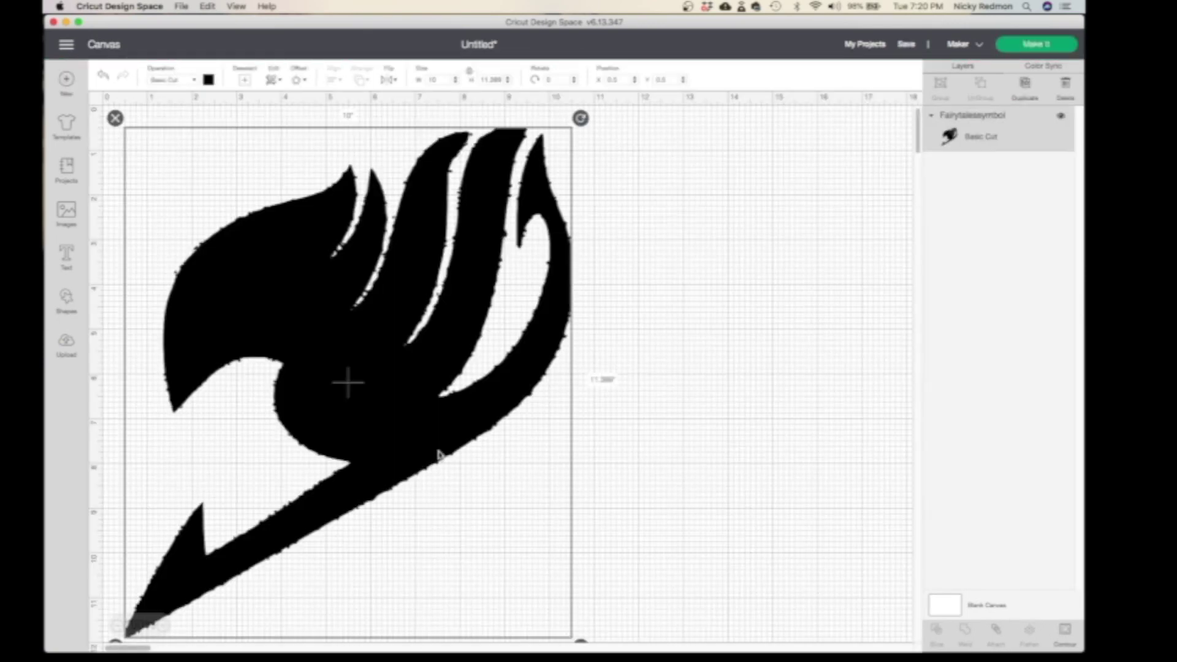
left_click_drag(439, 454, 555, 452)
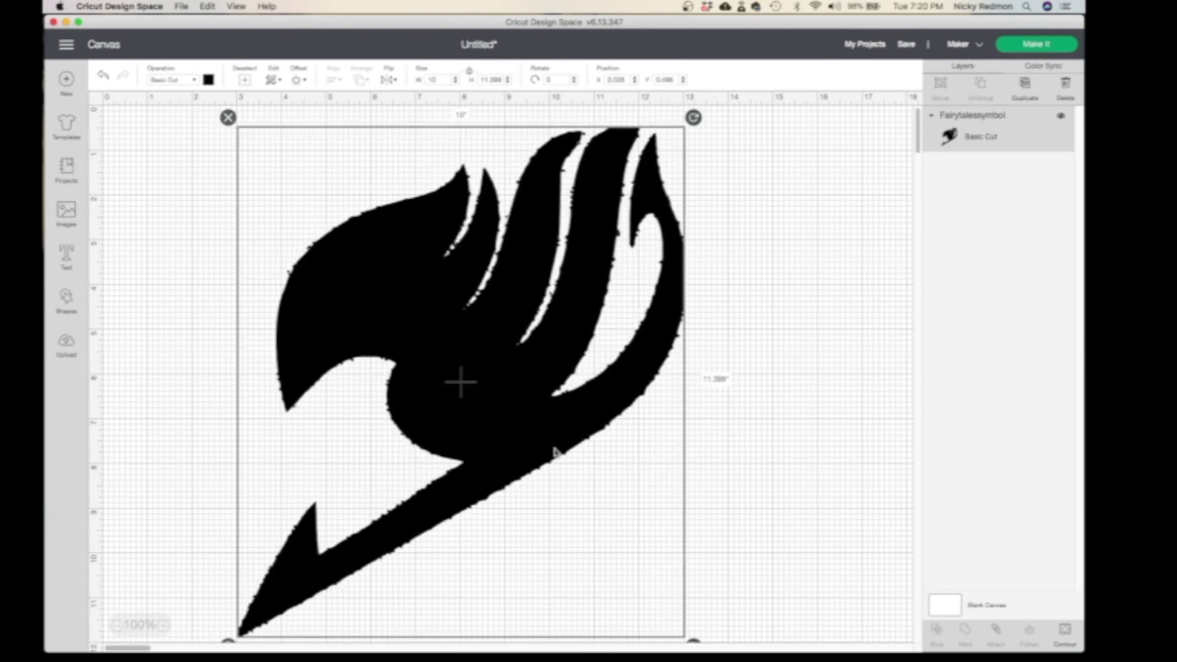